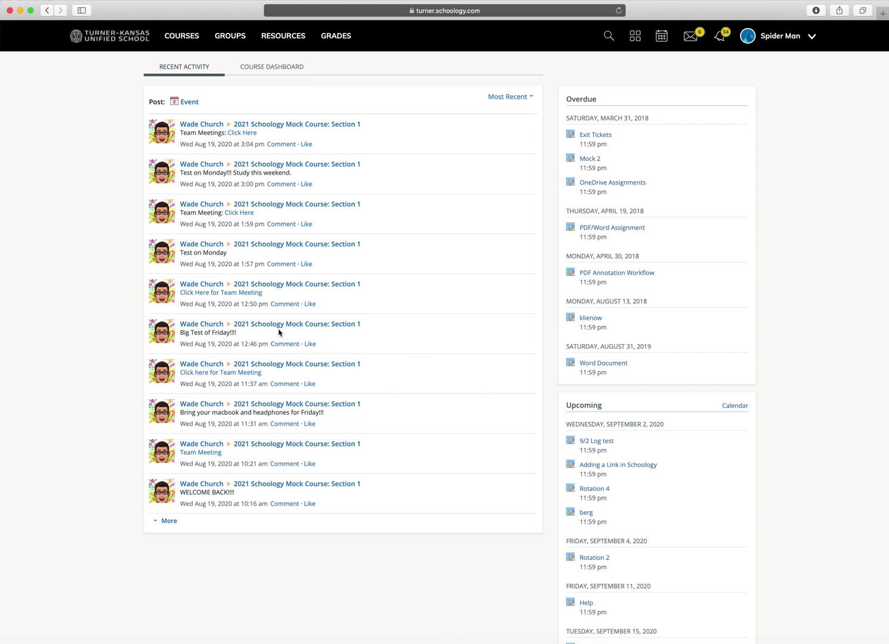
Launch LearningLogs from the apps list and start a new log entry dated 9/2/20.
click(636, 41)
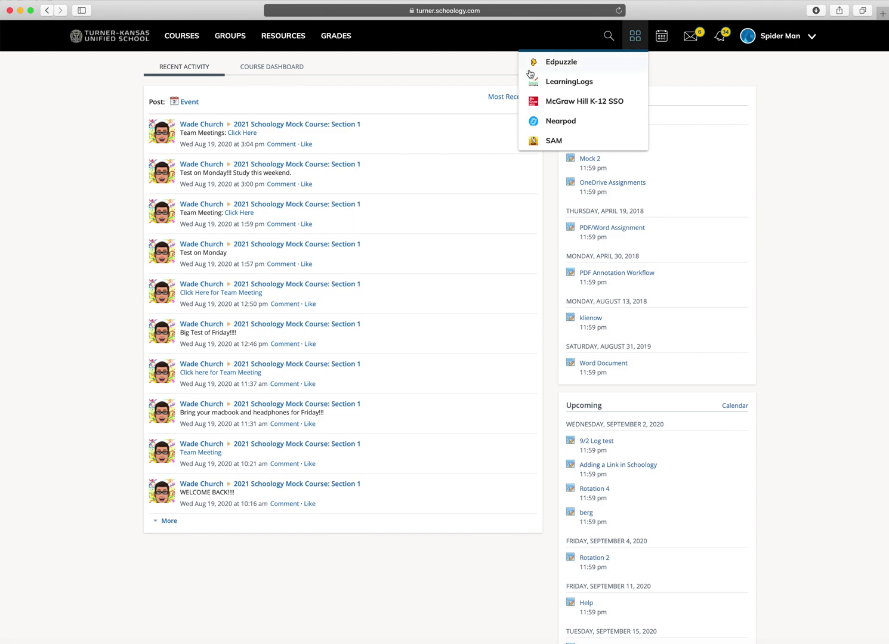
click(563, 83)
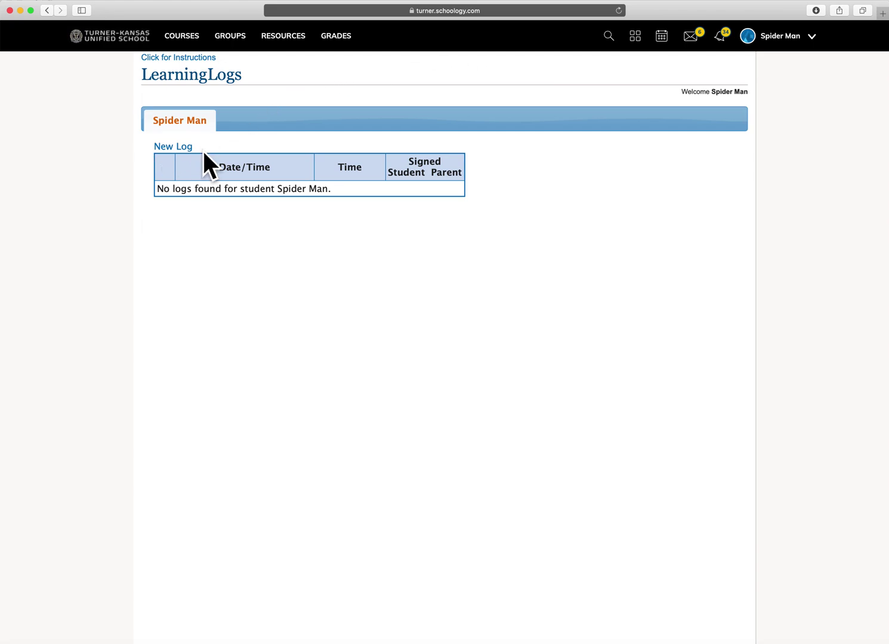
click(163, 146)
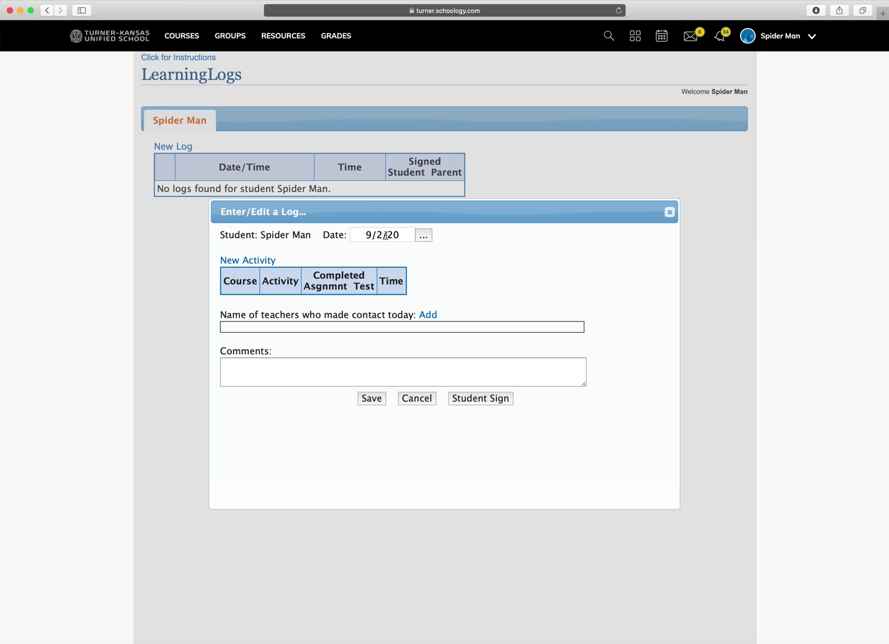
Start an activity for 2021 Schoology Mock Course and create a custom 'Read a book' activity.
click(242, 262)
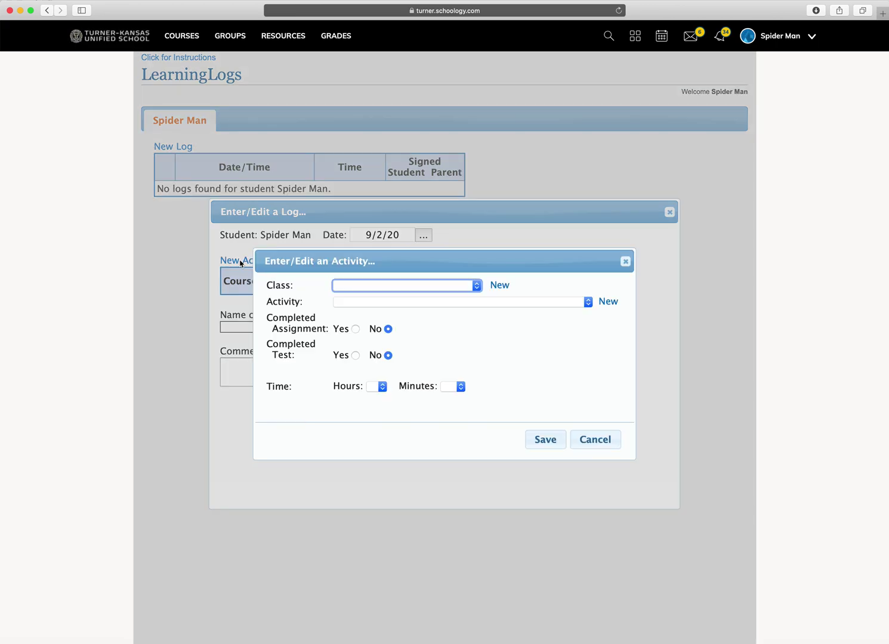
click(424, 288)
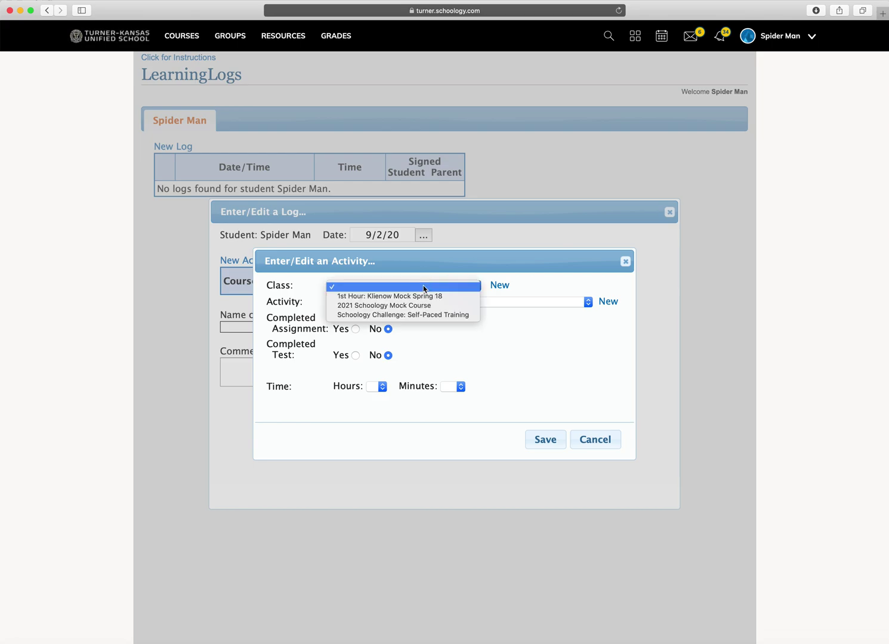
click(395, 306)
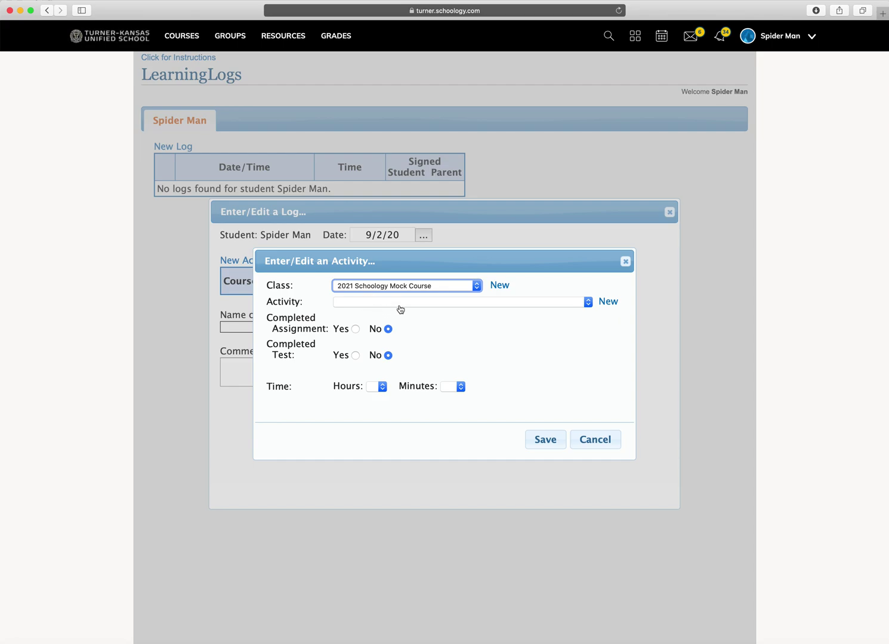
click(467, 303)
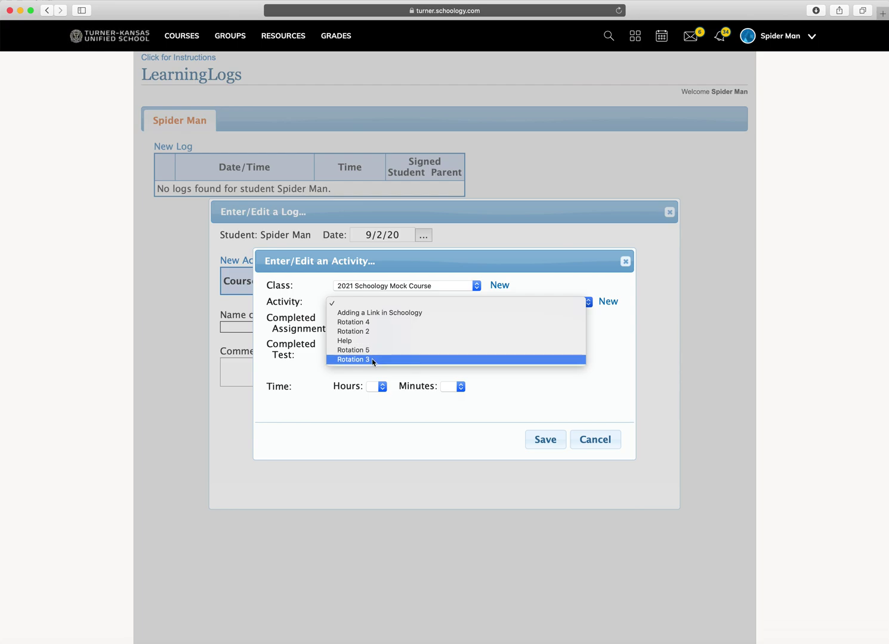
click(368, 311)
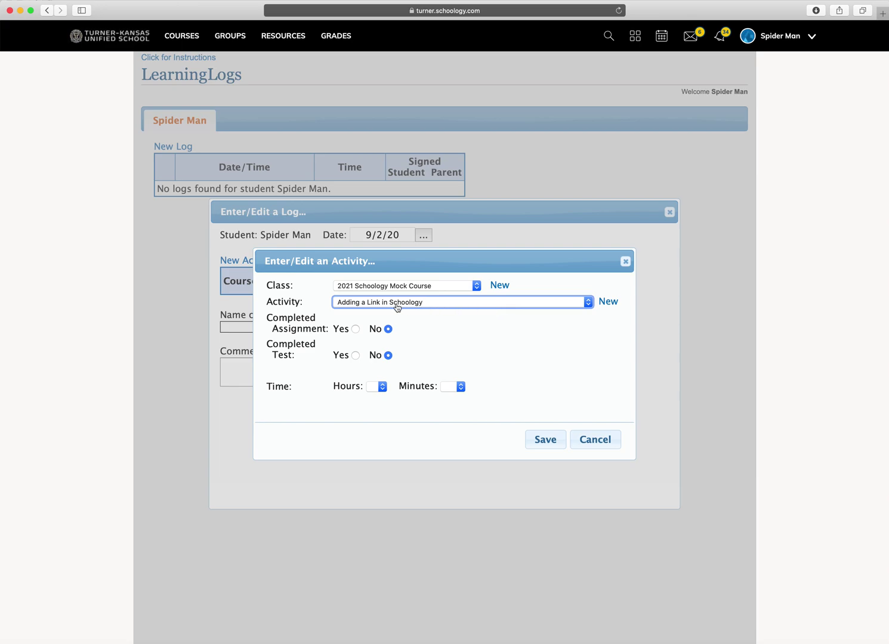
click(523, 307)
click(597, 324)
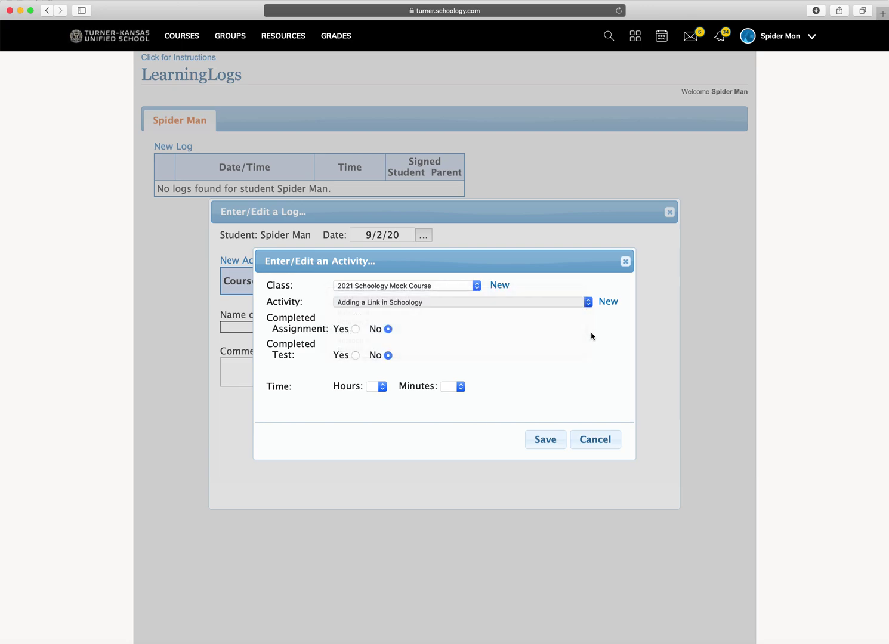
click(608, 303)
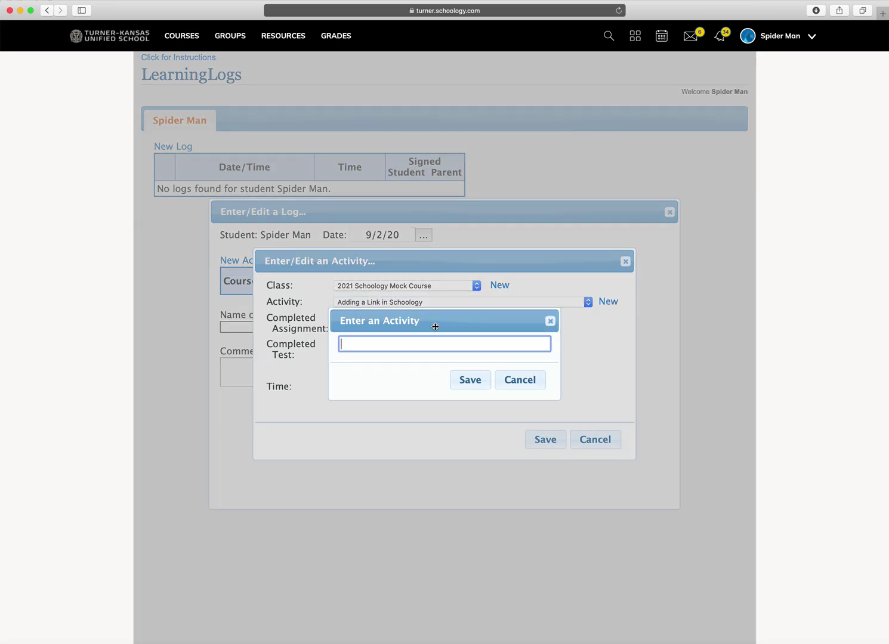
text(Read a book)
click(461, 380)
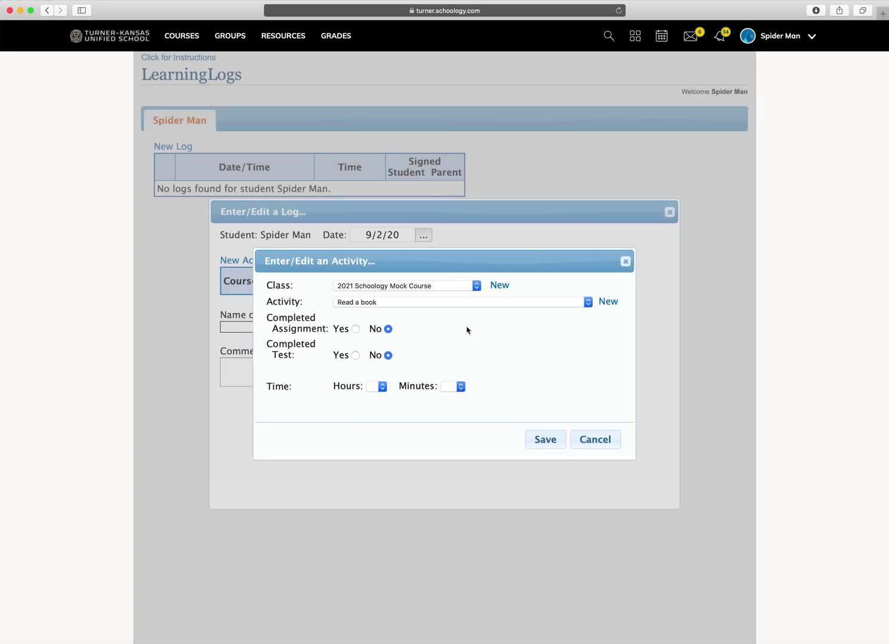
Mark the Read a book assignment completed, set 30 minutes, and save it to the log.
click(355, 330)
click(452, 390)
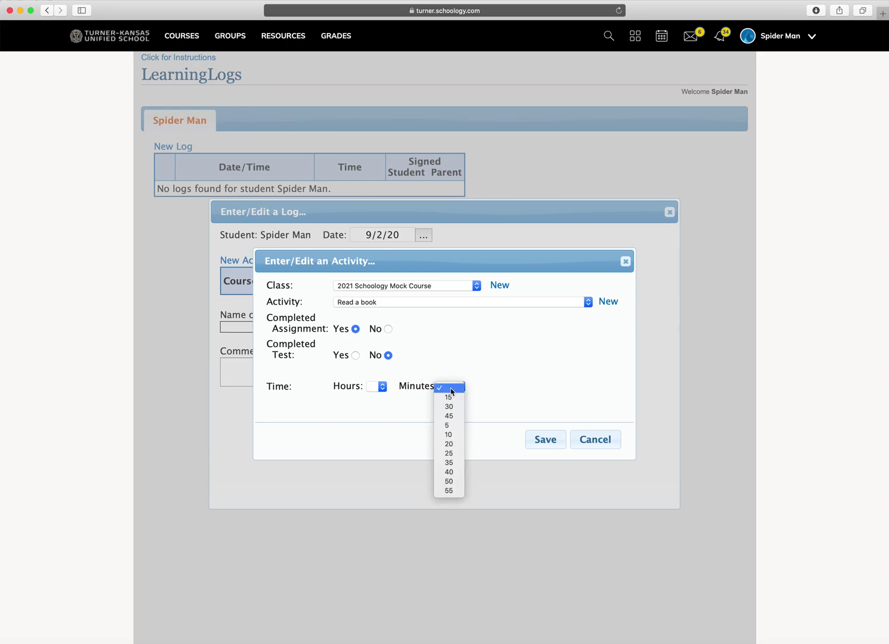
click(454, 406)
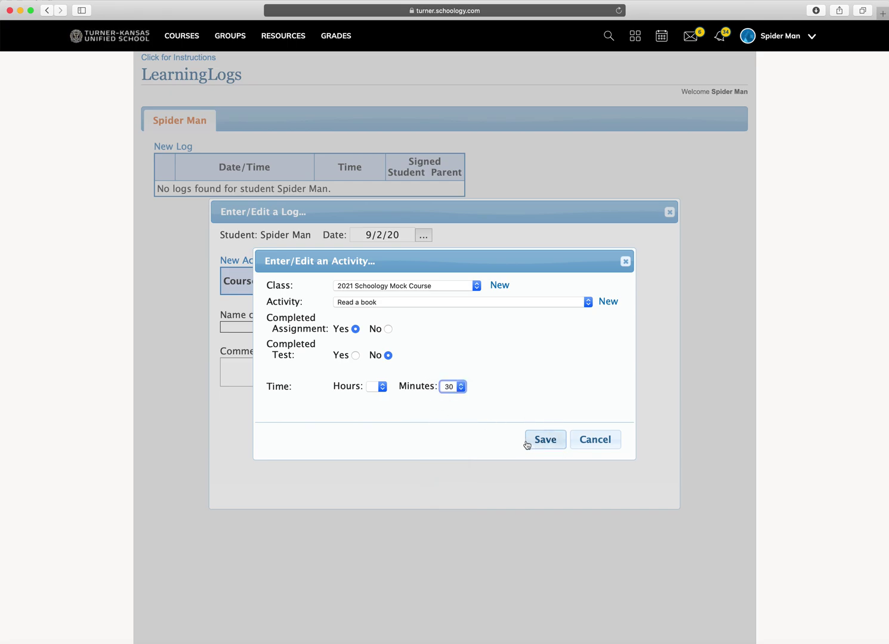
click(547, 442)
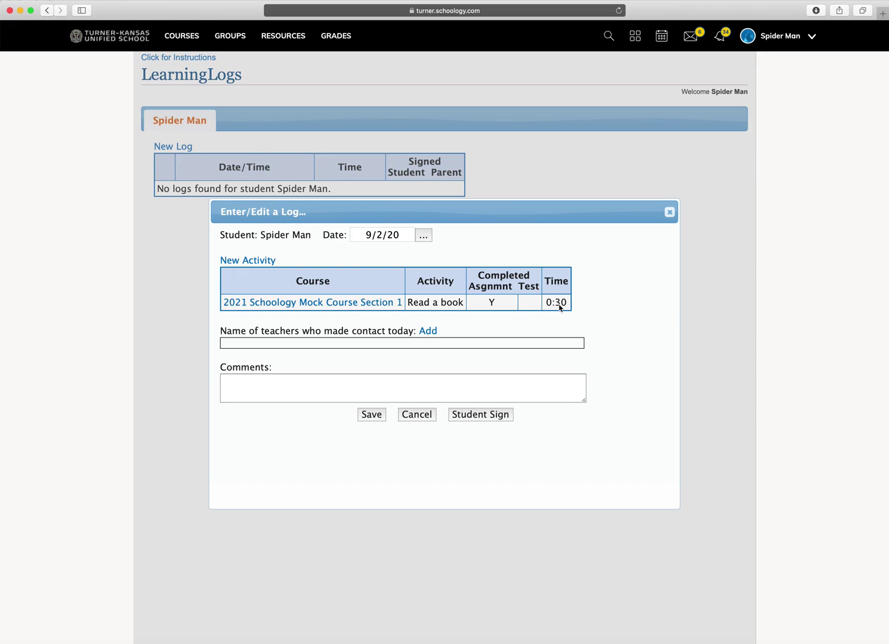
Log 'Adding a Link in Schoology' for 2021 Schoology Mock Course as completed, 30 minutes.
click(235, 260)
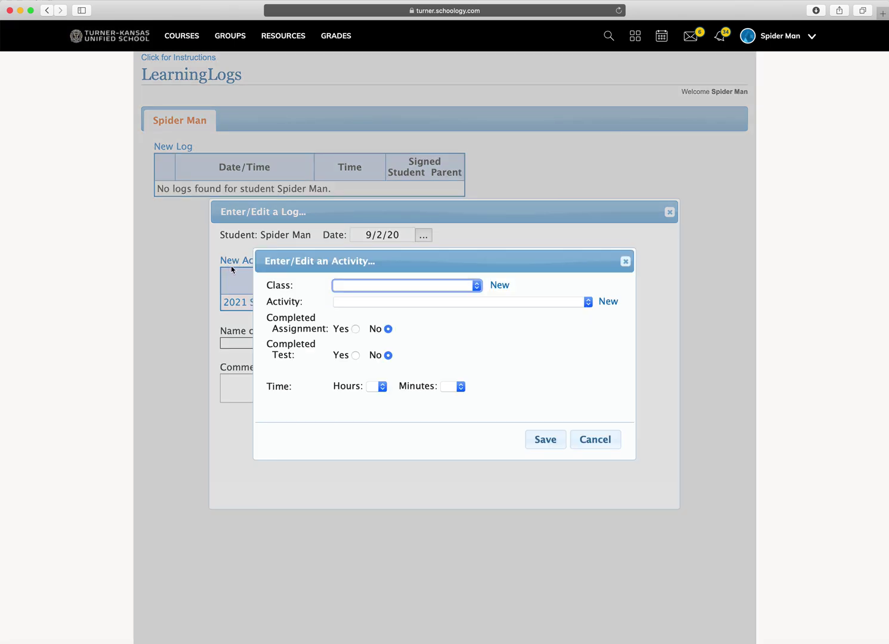
click(405, 289)
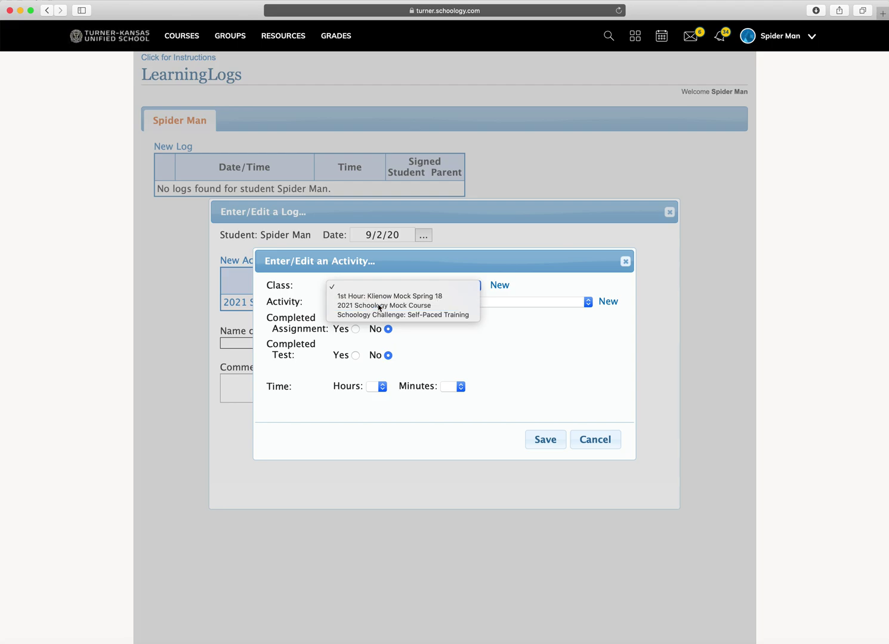
click(380, 306)
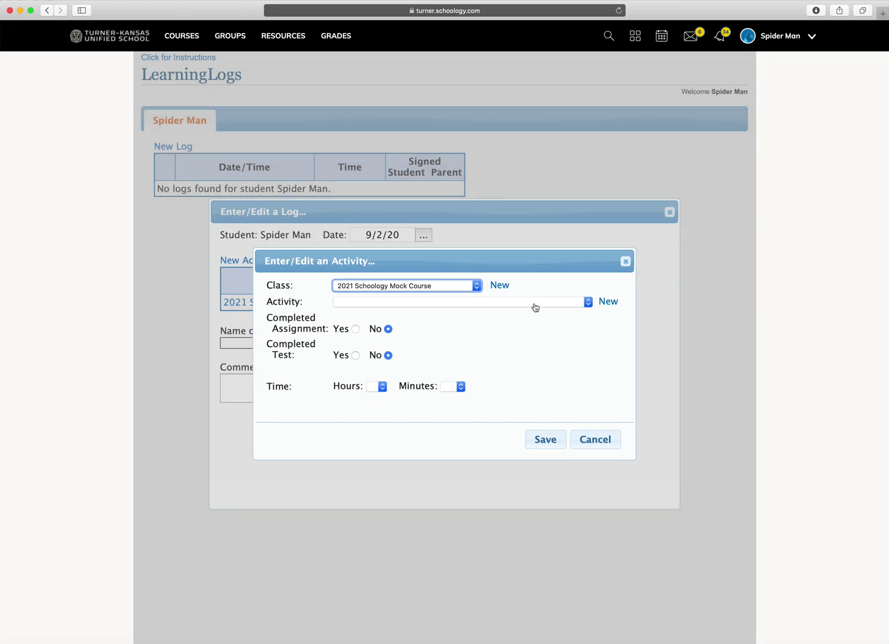
click(536, 305)
click(444, 313)
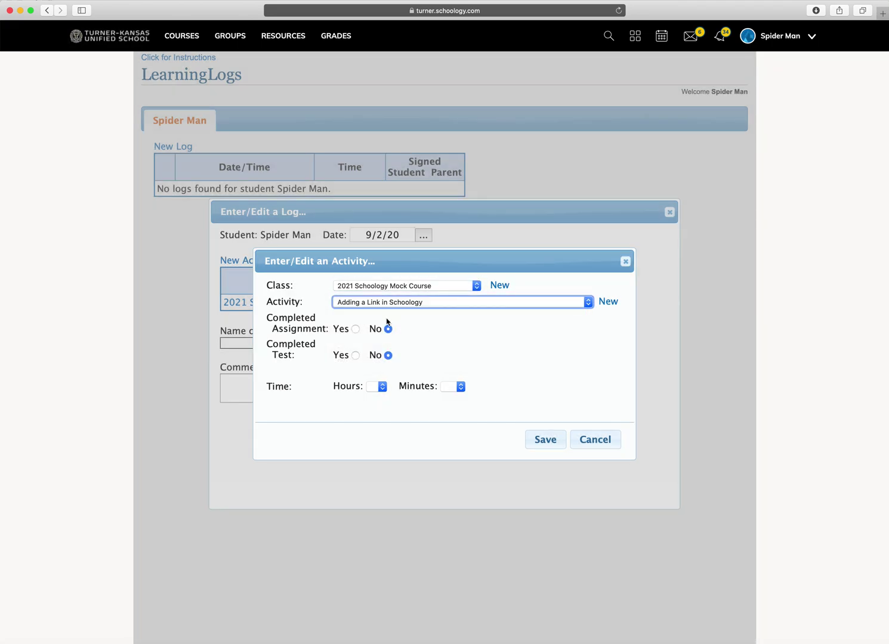
click(355, 329)
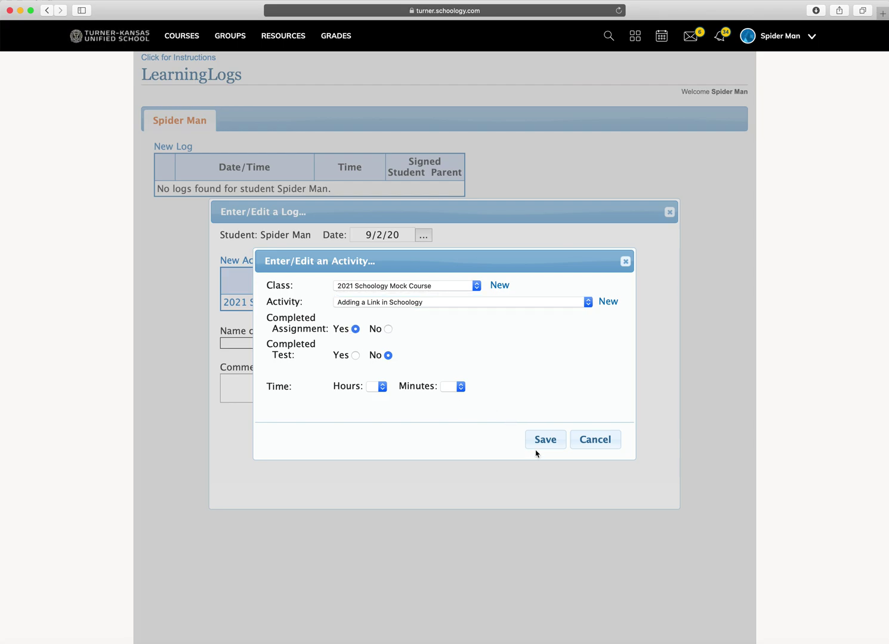
click(542, 445)
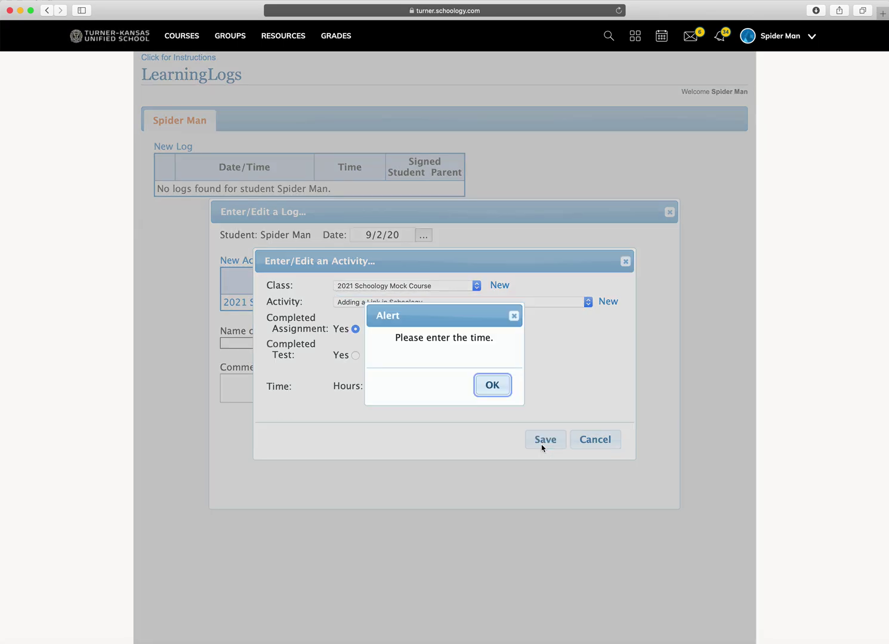
click(492, 387)
click(452, 387)
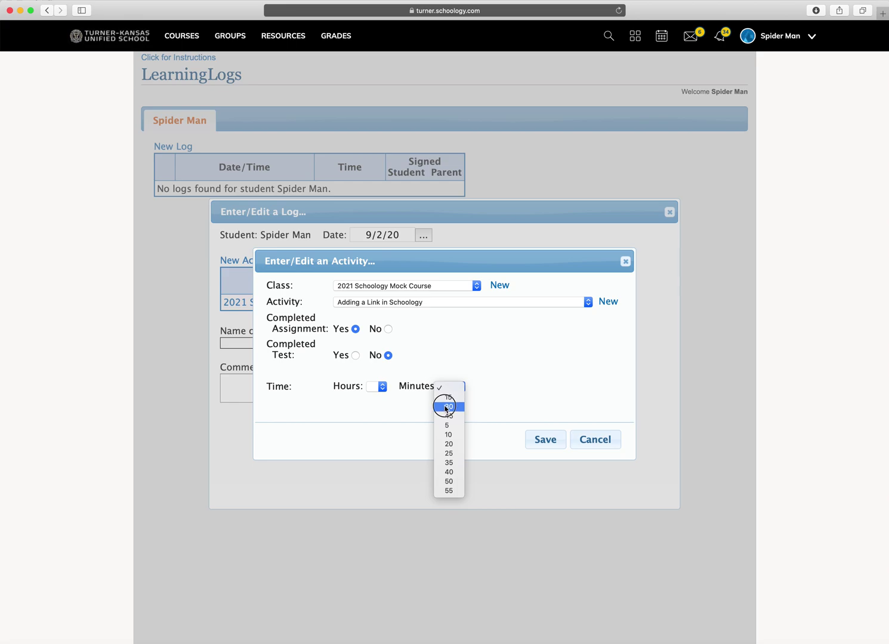
click(447, 406)
click(535, 440)
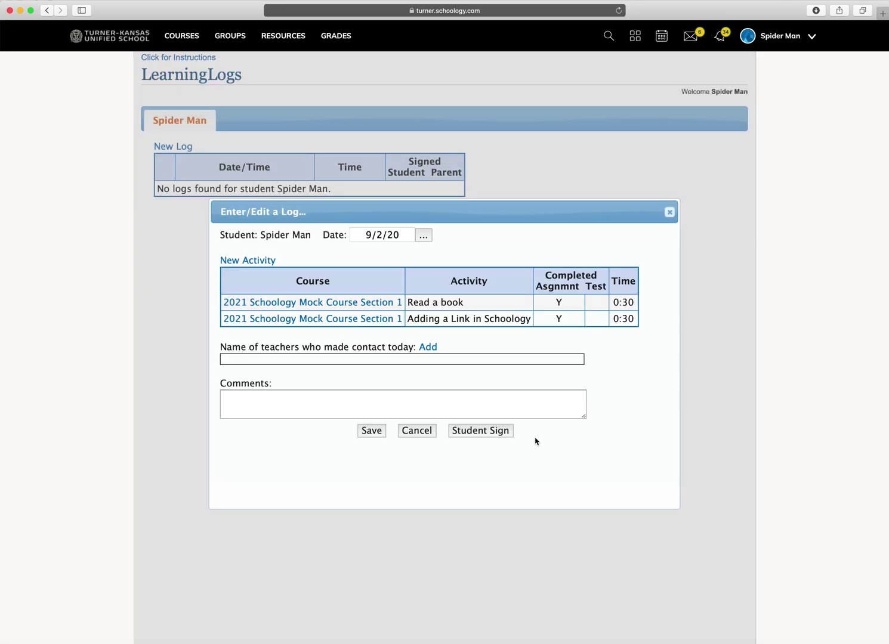
Add a new 'Worksheet page 34' activity for the 1st Hour class, completed, 20 minutes.
click(256, 263)
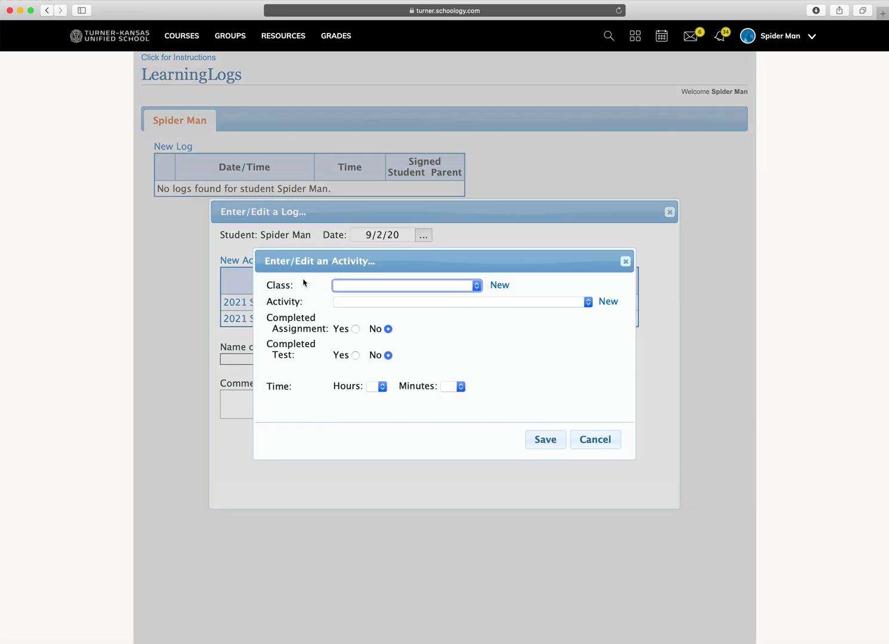
click(405, 288)
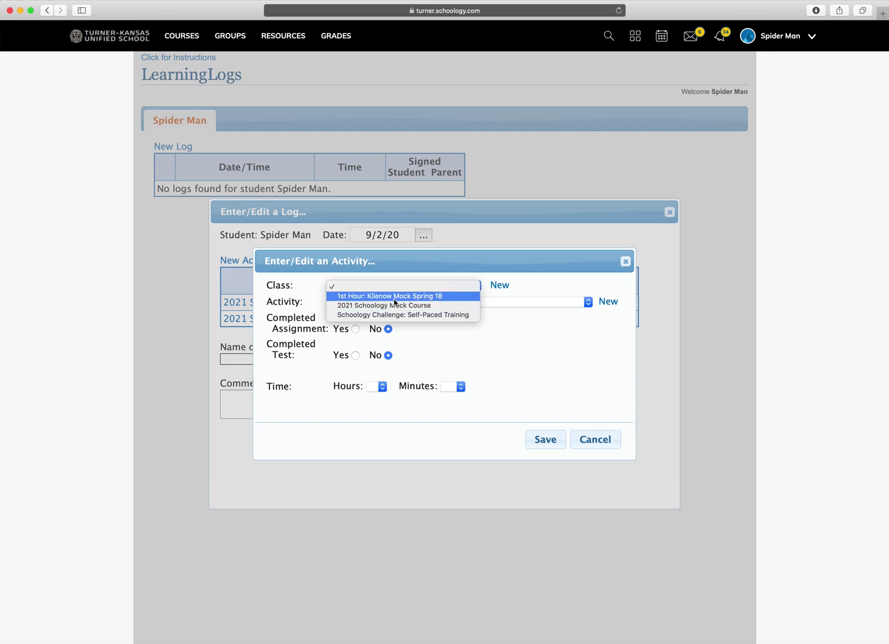
click(395, 297)
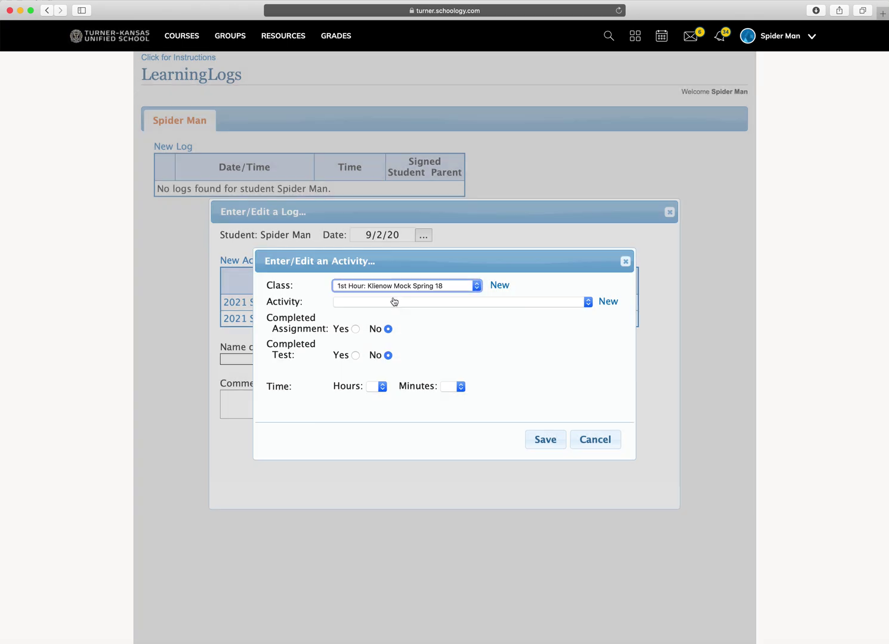
click(611, 304)
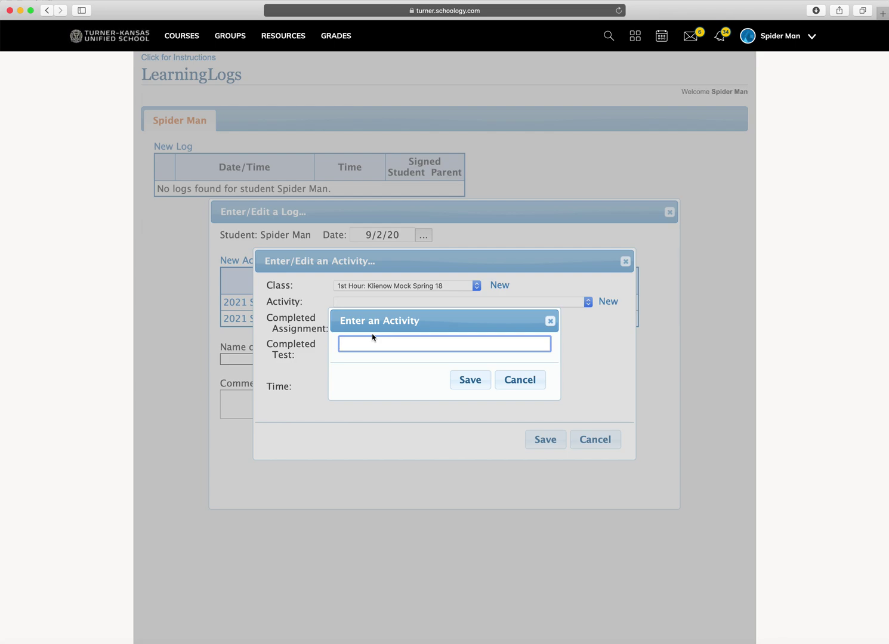
text(Worksheet page 34)
click(470, 380)
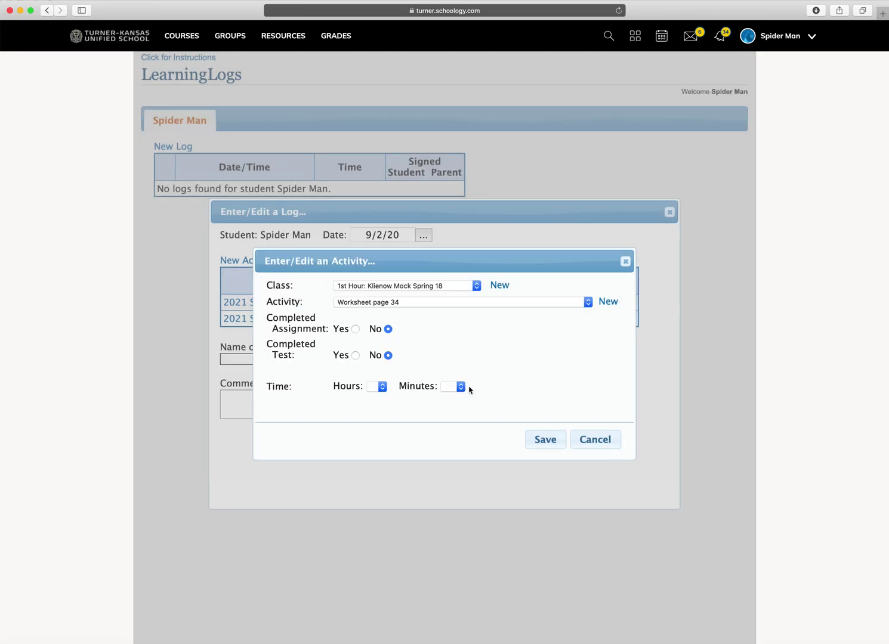
click(354, 330)
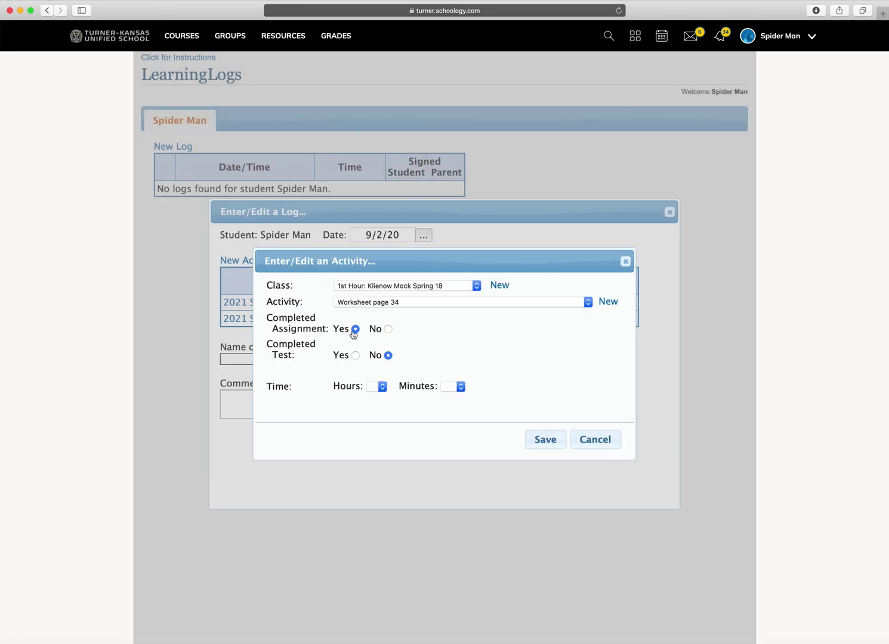
click(448, 387)
click(448, 444)
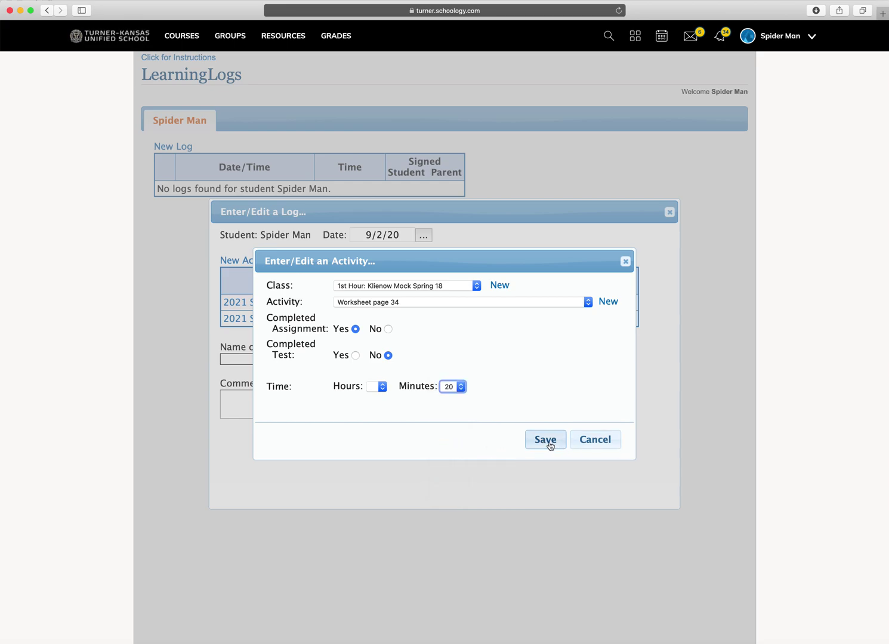
click(547, 442)
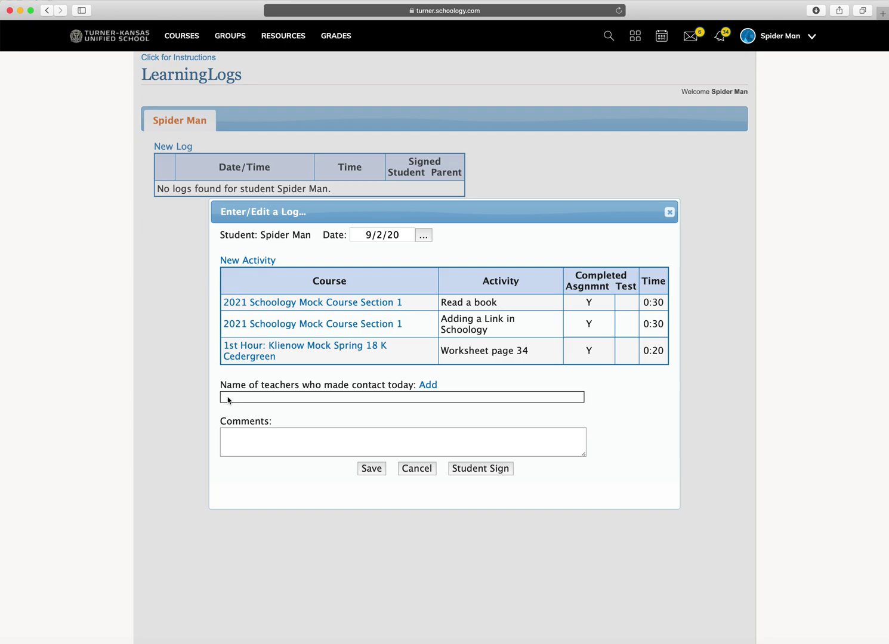
Add two teachers under 'Name of teachers who made contact today' from the teacher list.
click(435, 388)
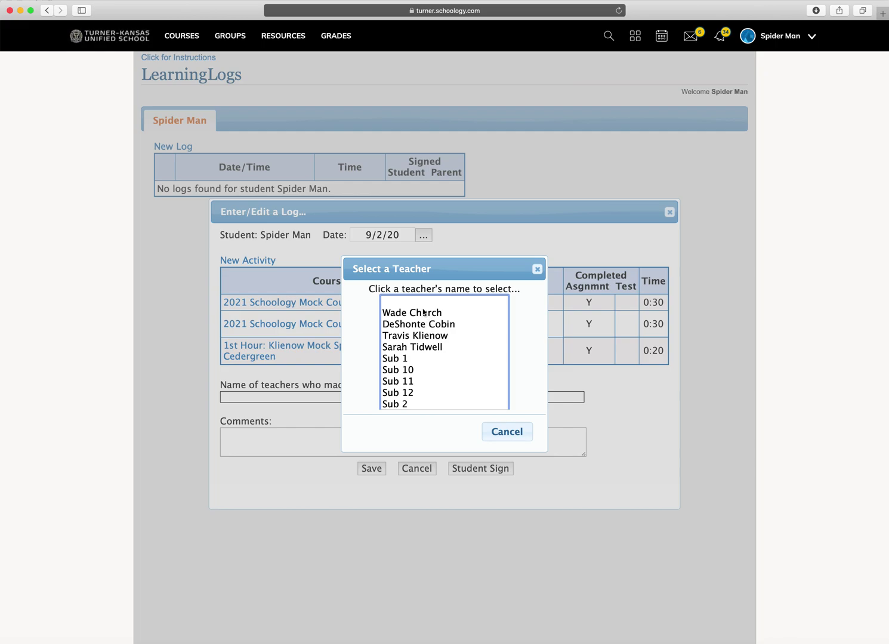
scroll(411, 367, down, 15)
scroll(400, 369, up, 10)
scroll(401, 369, up, 5)
click(424, 316)
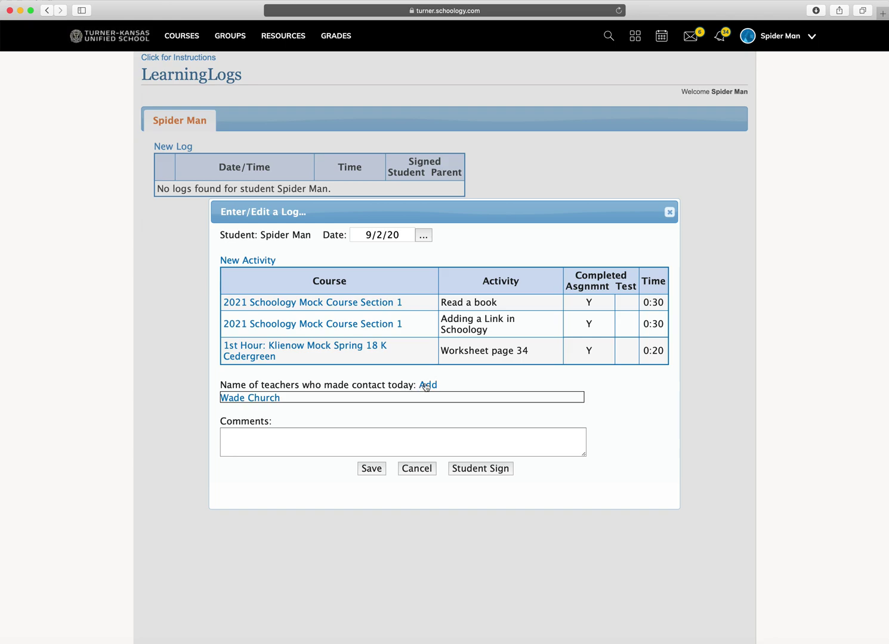
click(427, 385)
click(432, 337)
Student-sign the 9/2/20 log and confirm, leaving it listed as signed at 1:20.
click(484, 471)
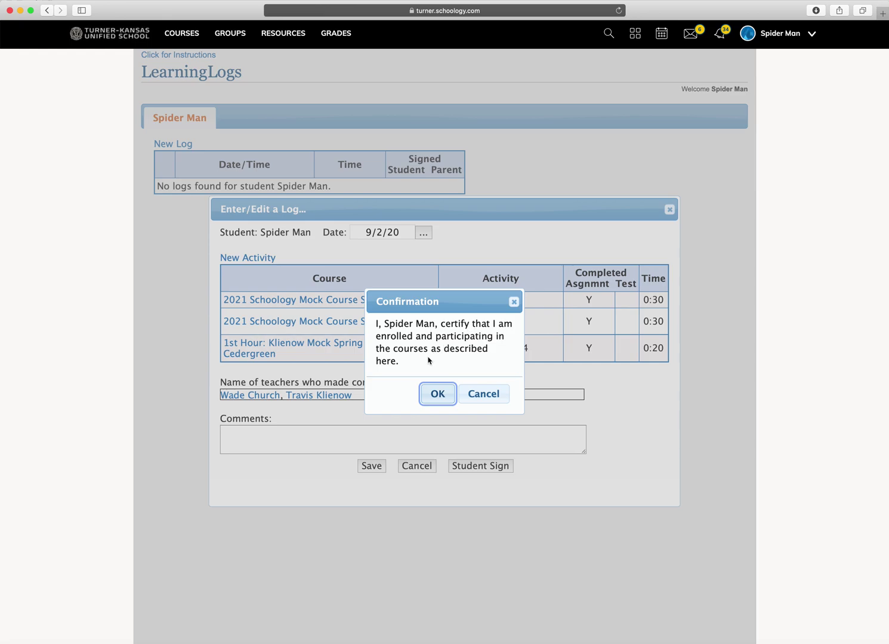
click(439, 394)
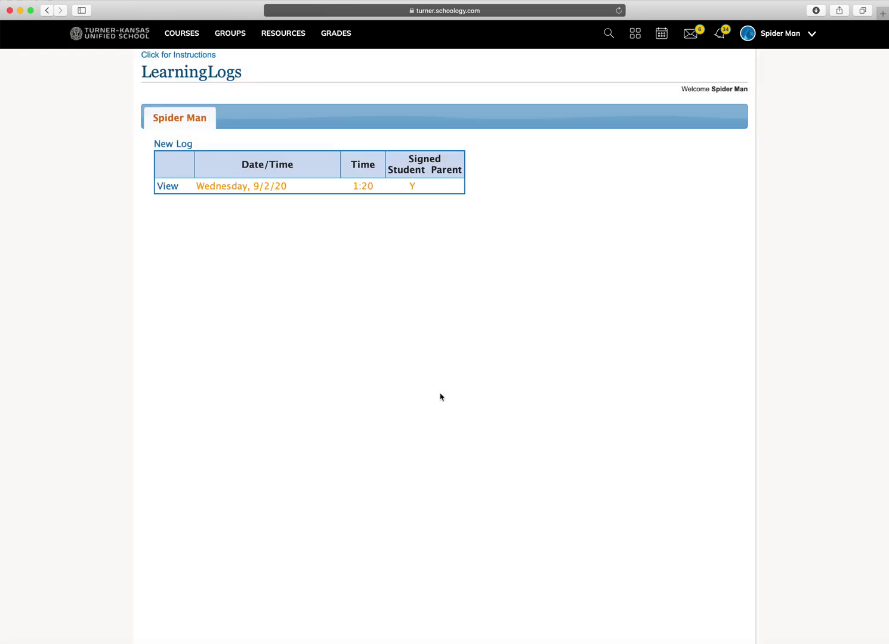